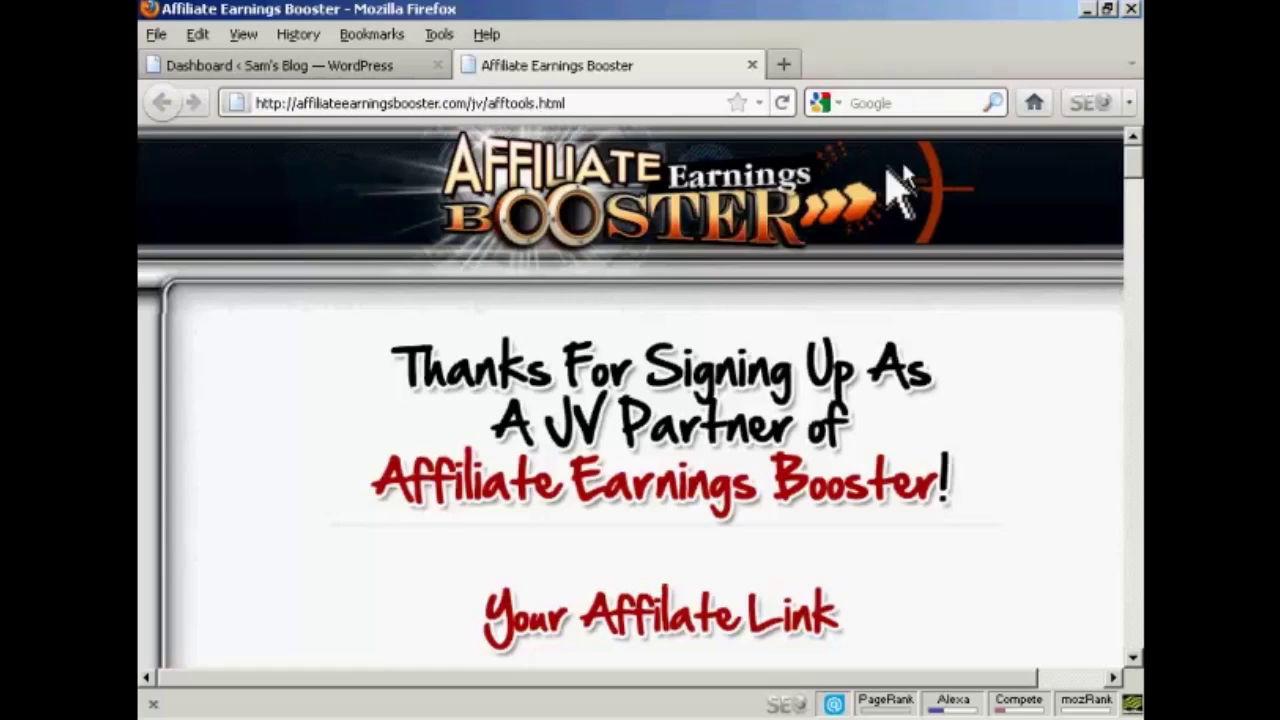
# Scroll down the affiliate page to the 160x600 skyscraper banner's code box.
pyautogui.moveTo(1137, 165); pyautogui.dragTo(1135, 508)
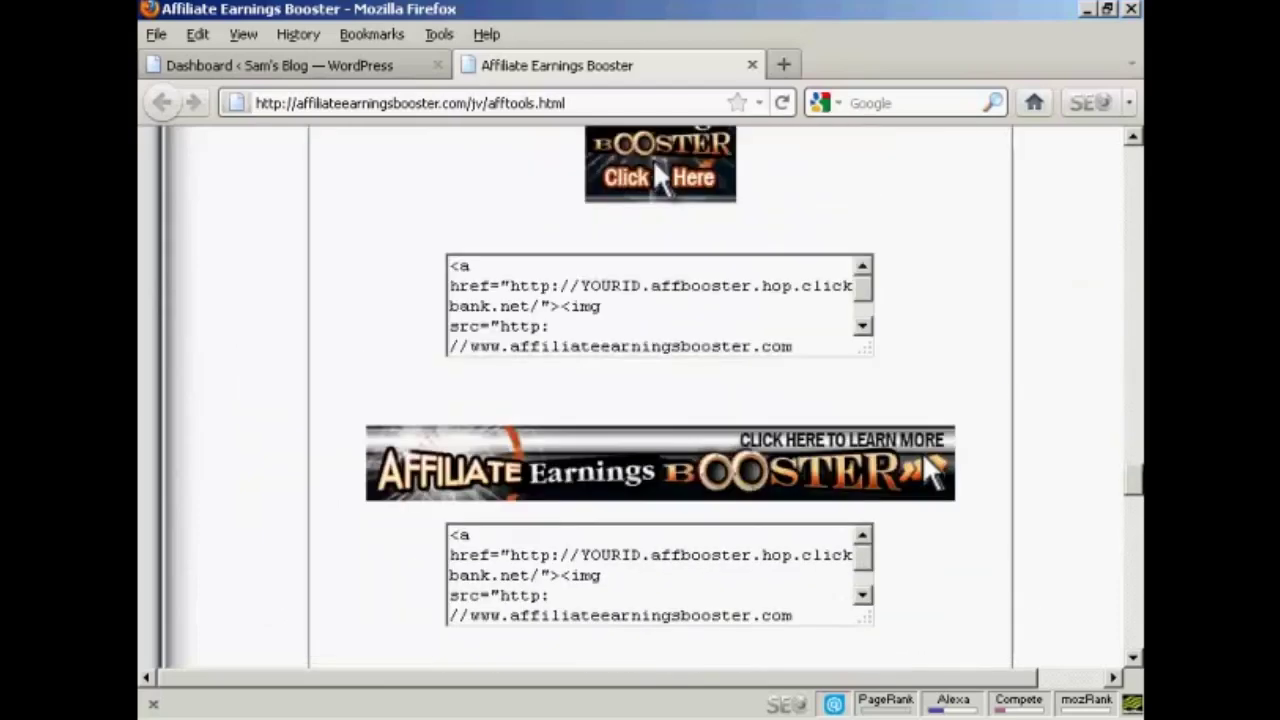
pyautogui.scroll(-5, 543, 329)
pyautogui.scroll(-10, 657, 177)
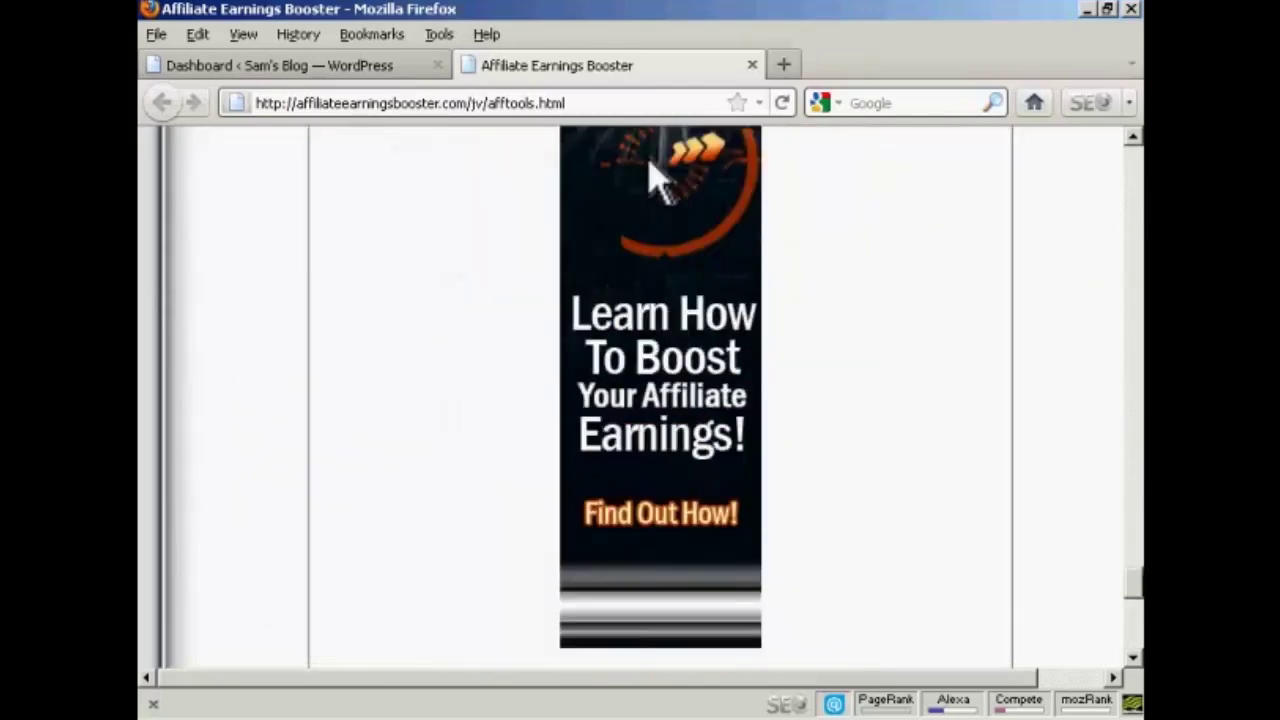
pyautogui.scroll(-8, 657, 514)
pyautogui.scroll(1, 655, 615)
pyautogui.scroll(-2, 660, 450)
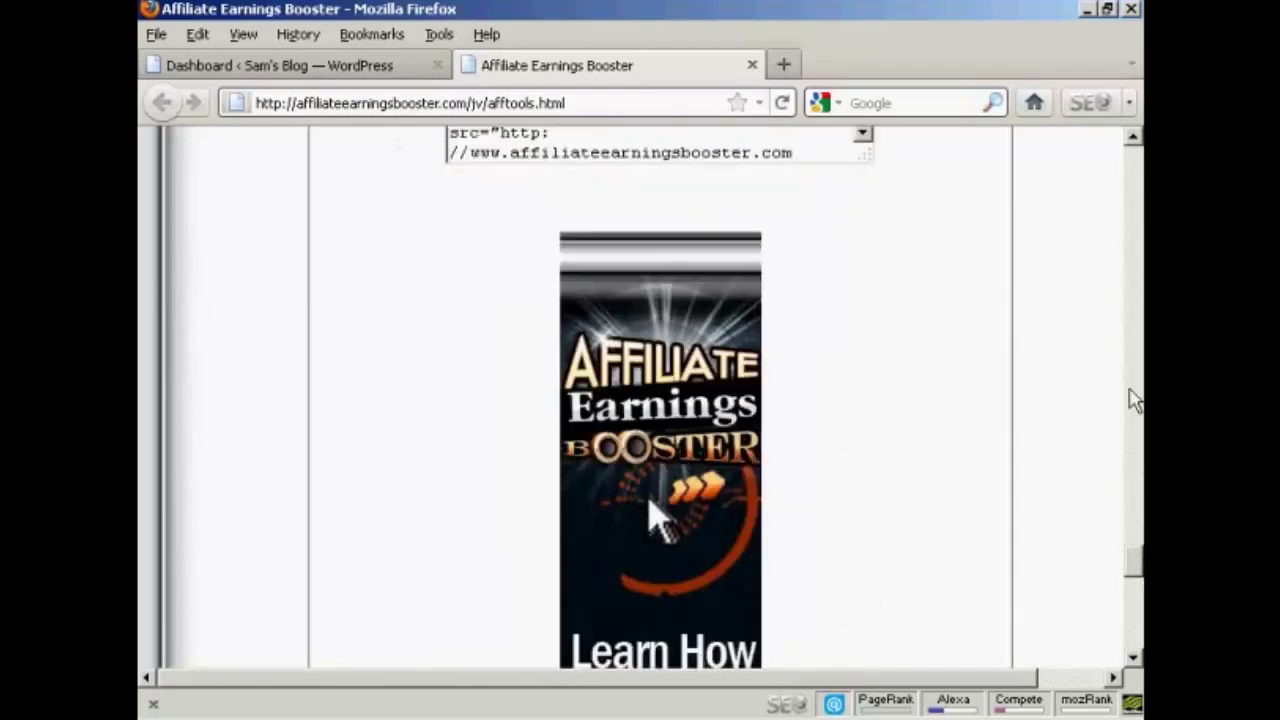
pyautogui.moveTo(1137, 580); pyautogui.dragTo(1137, 610)
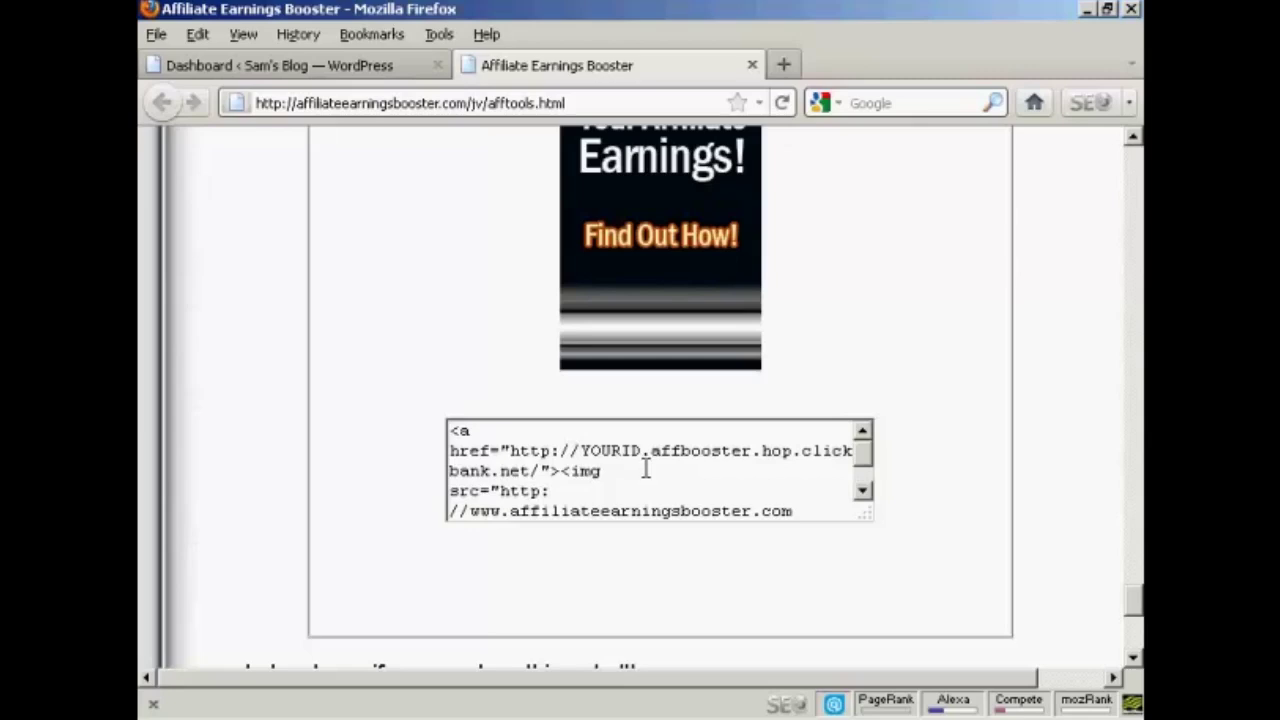
# Copy the 160x600 banner's HTML code and return to the WordPress dashboard tab.
pyautogui.moveTo(450, 430)
pyautogui.mouseDown()
pyautogui.moveTo(596, 432)
pyautogui.moveTo(784, 534)
pyautogui.mouseUp()
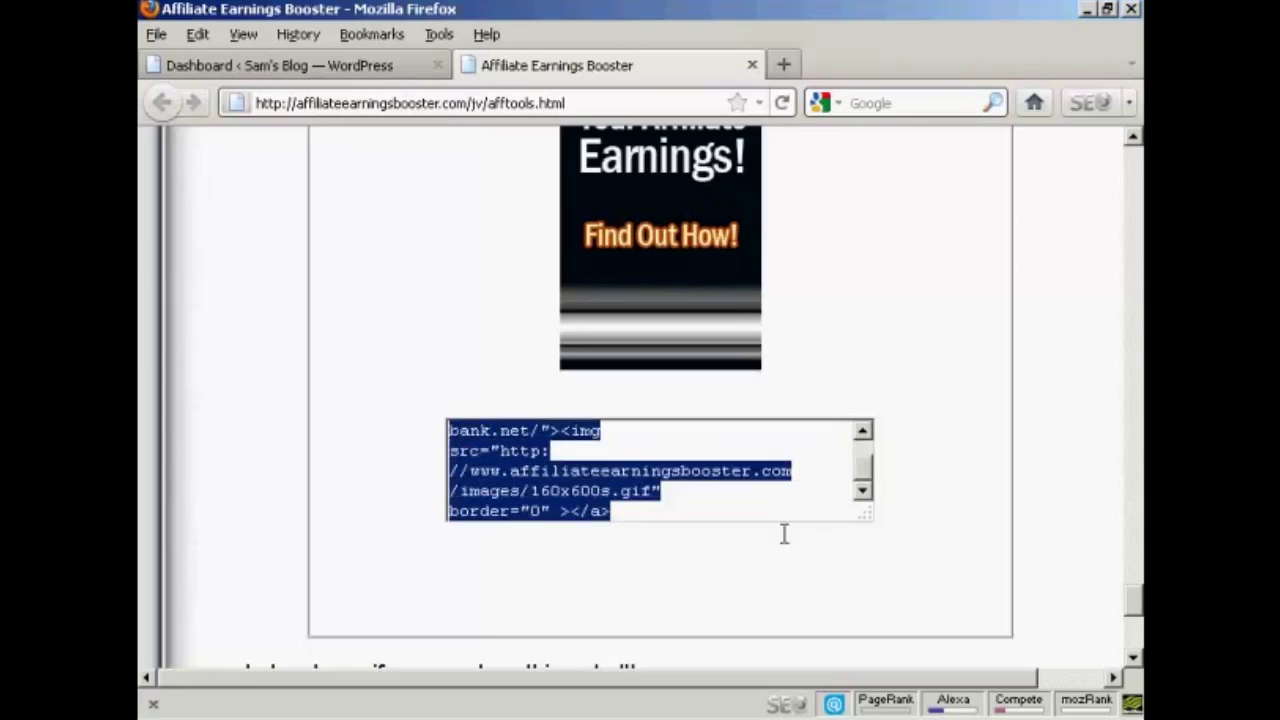
pyautogui.rightClick(716, 474)
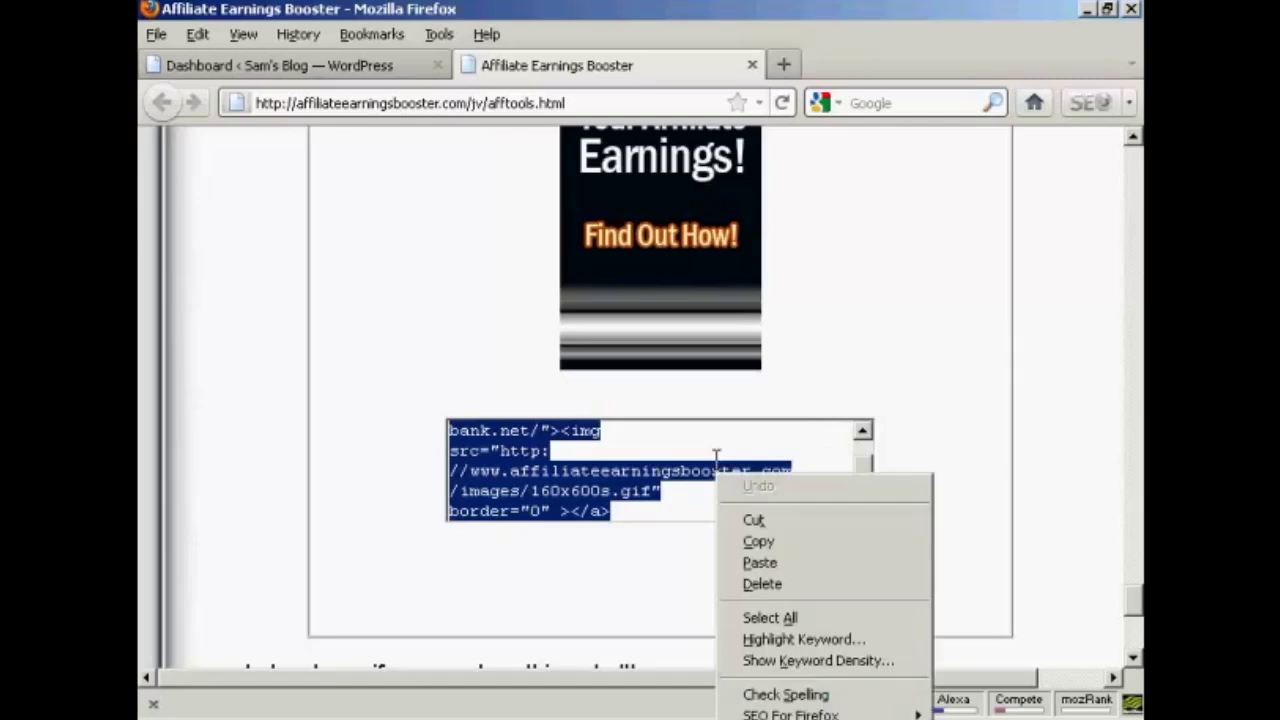
pyautogui.click(760, 543)
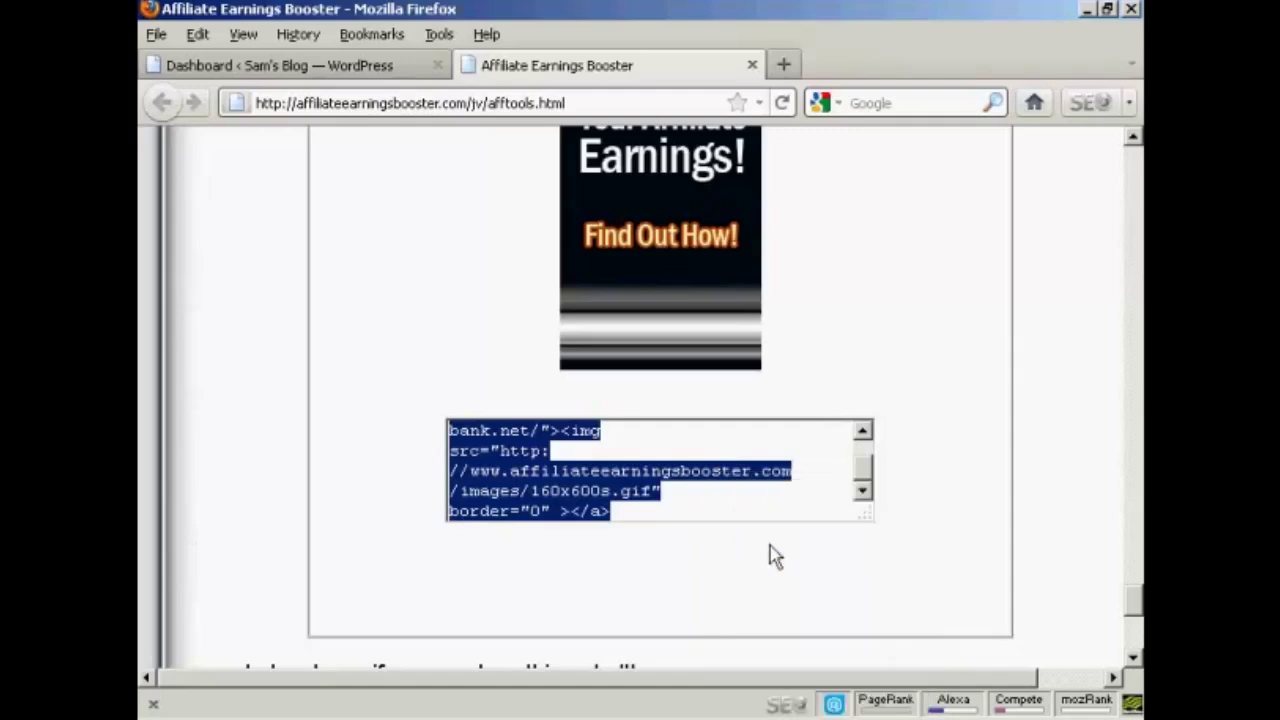
pyautogui.click(340, 70)
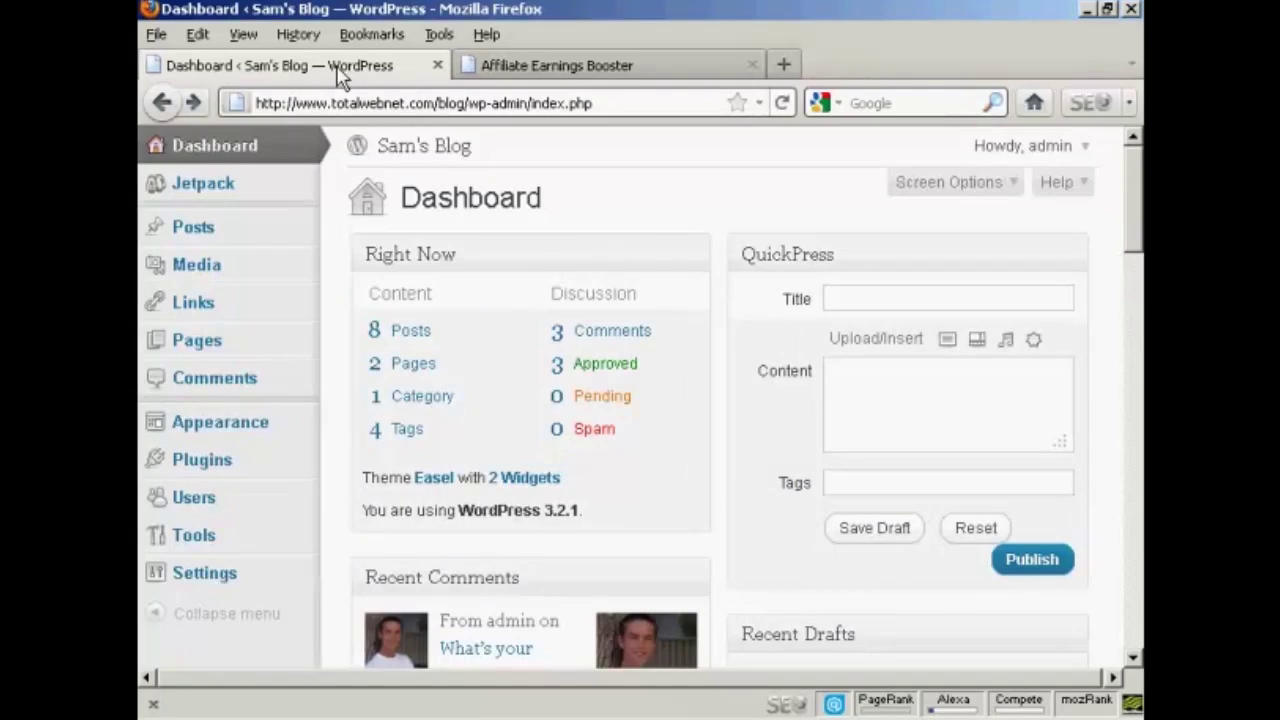
# On the Widgets page, move Calendar from the Left Sidebar into the Right Sidebar with Archives.
pyautogui.moveTo(530, 254)
pyautogui.click(528, 484)
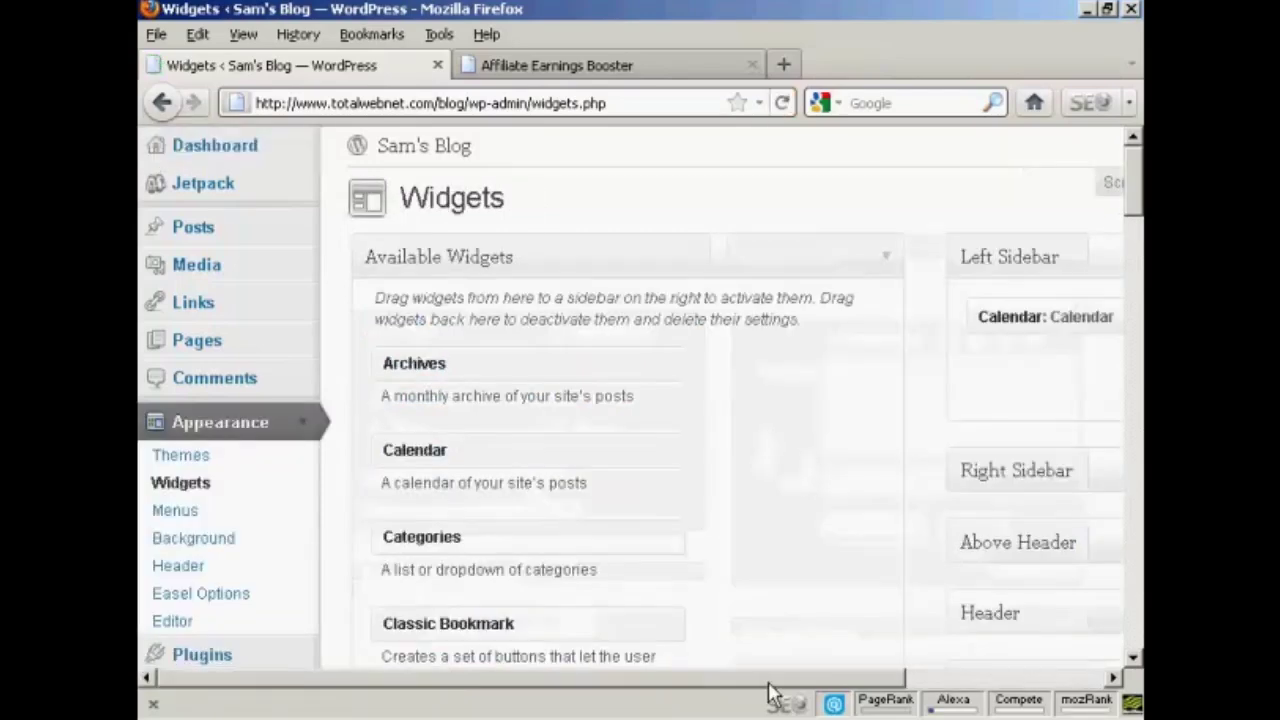
pyautogui.moveTo(770, 682); pyautogui.dragTo(984, 684)
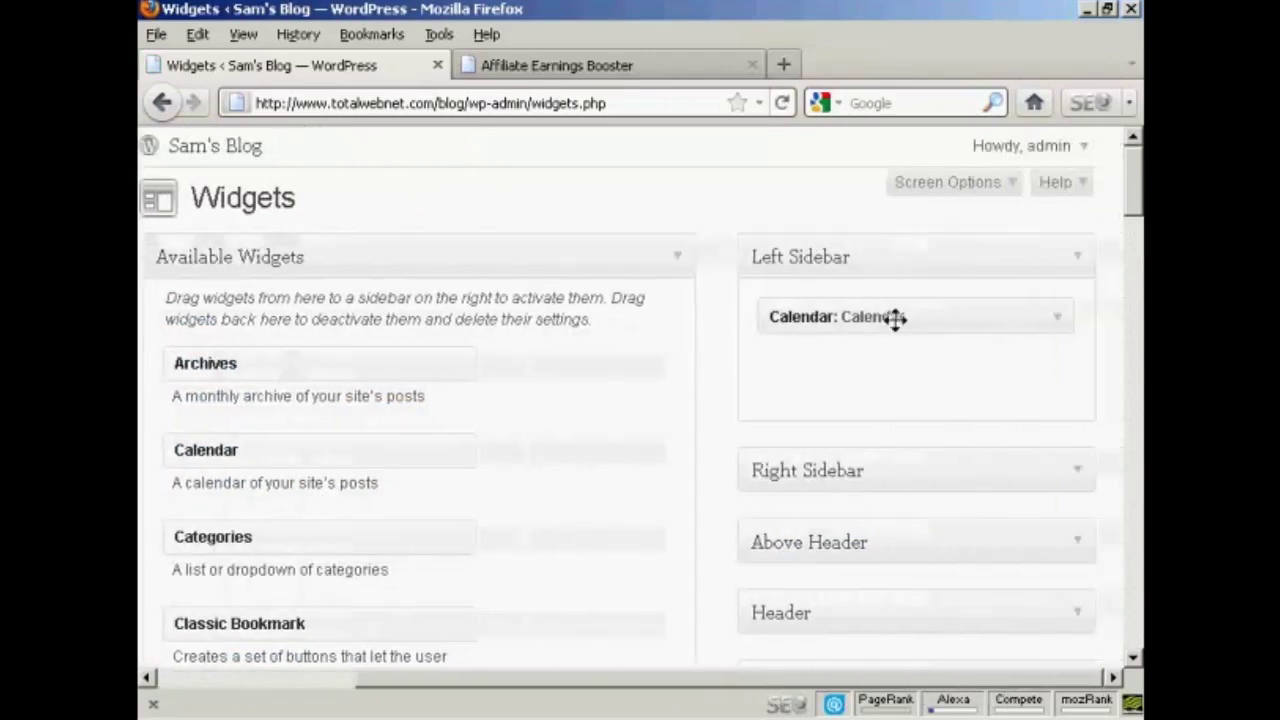
pyautogui.click(1078, 471)
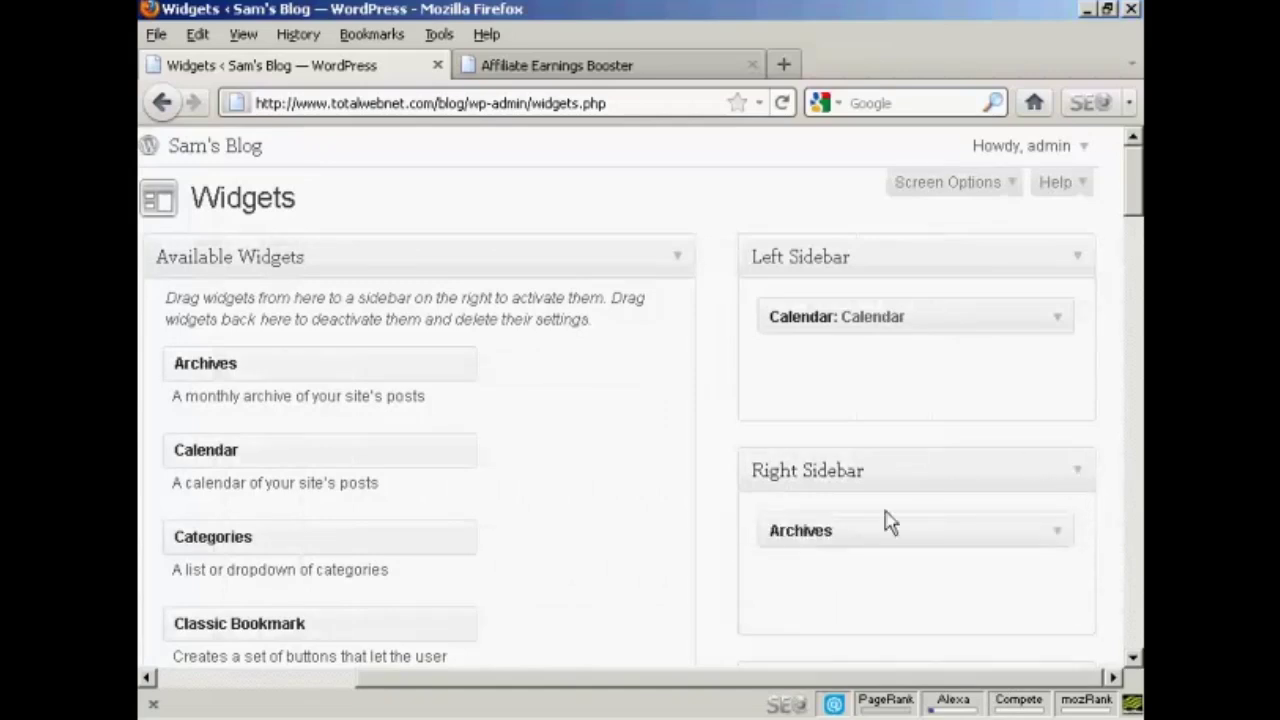
pyautogui.moveTo(875, 337)
pyautogui.mouseDown()
pyautogui.moveTo(868, 576)
pyautogui.moveTo(882, 568)
pyautogui.moveTo(874, 515)
pyautogui.mouseUp()
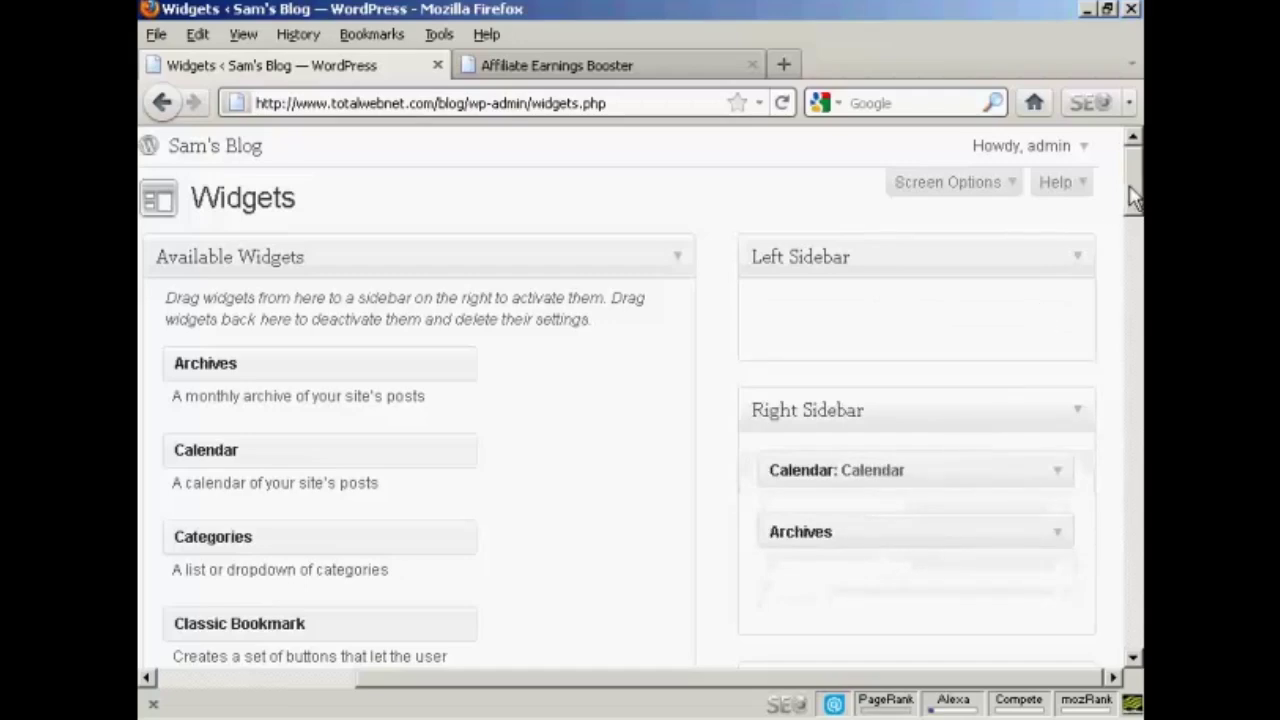
pyautogui.moveTo(1133, 198); pyautogui.dragTo(1133, 452)
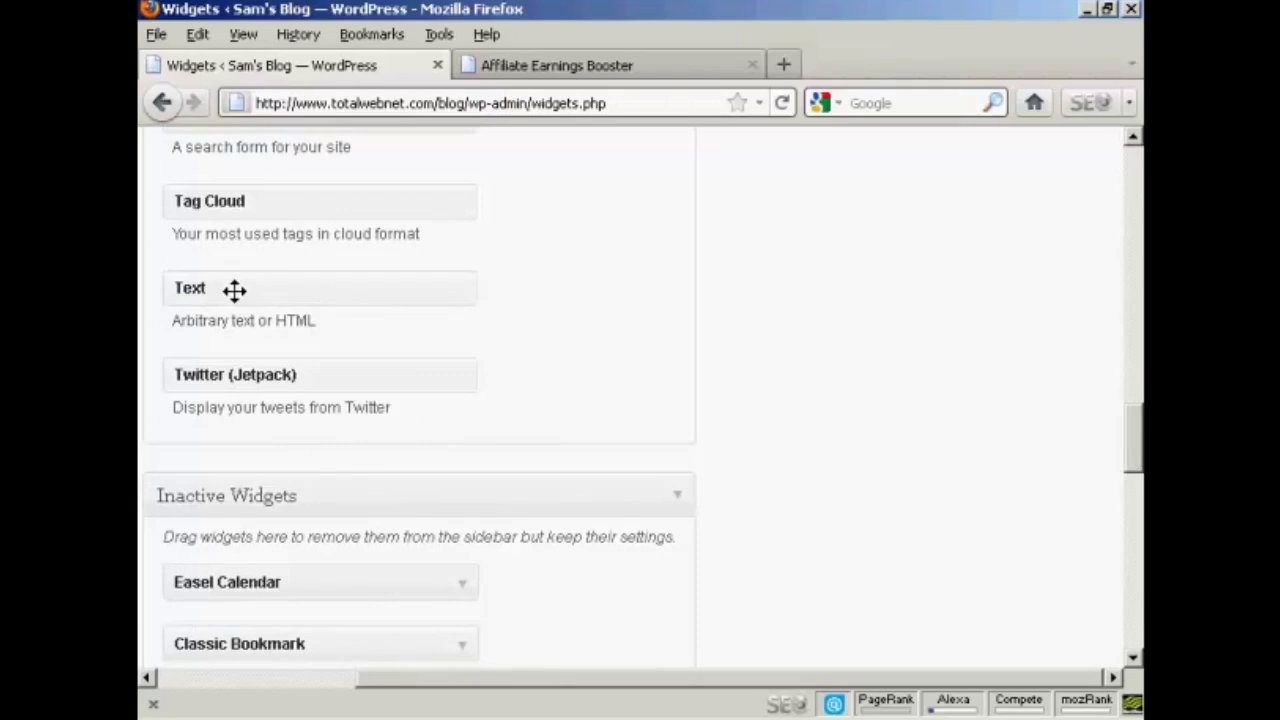
# Add a Text widget to the Left Sidebar, paste the 160x600 banner code, and save it.
pyautogui.moveTo(234, 290)
pyautogui.mouseDown()
pyautogui.moveTo(523, 280)
pyautogui.moveTo(543, 251)
pyautogui.moveTo(788, 143)
pyautogui.moveTo(790, 122)
pyautogui.moveTo(786, 143)
pyautogui.moveTo(803, 146)
pyautogui.moveTo(786, 131)
pyautogui.moveTo(803, 134)
pyautogui.moveTo(826, 320)
pyautogui.moveTo(817, 311)
pyautogui.moveTo(830, 312)
pyautogui.mouseUp()
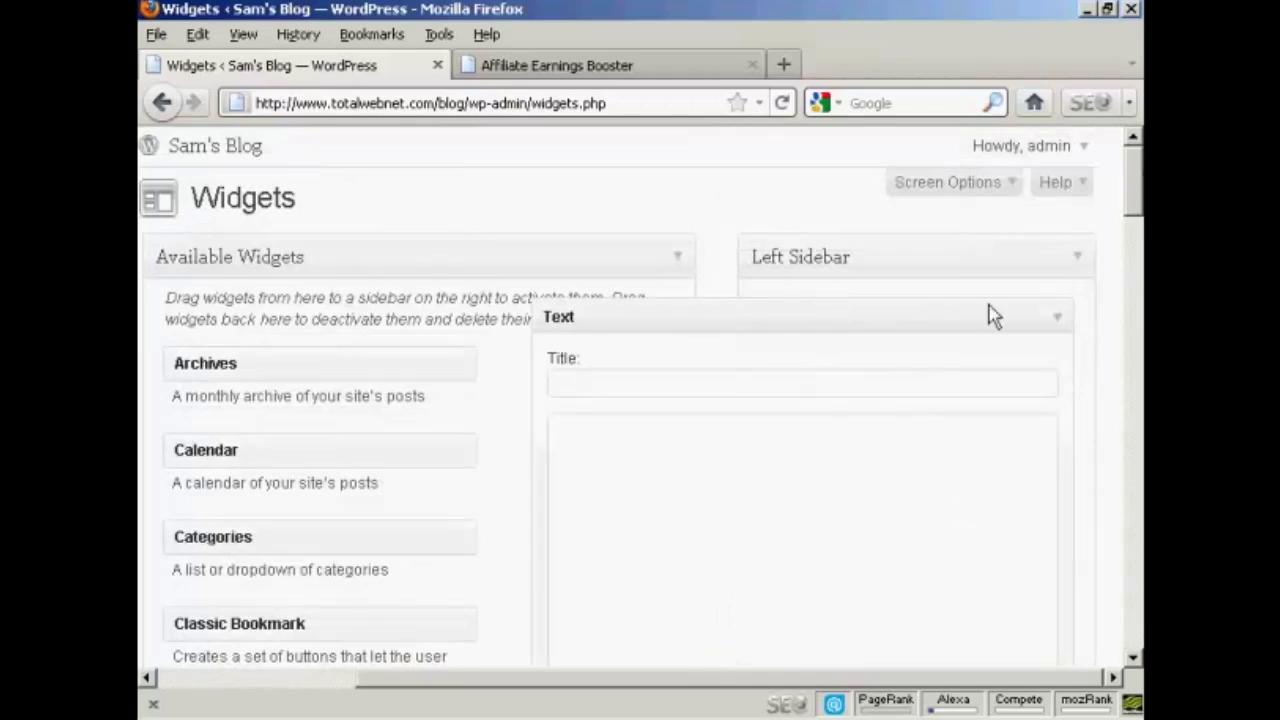
pyautogui.scroll(-2, 1138, 196)
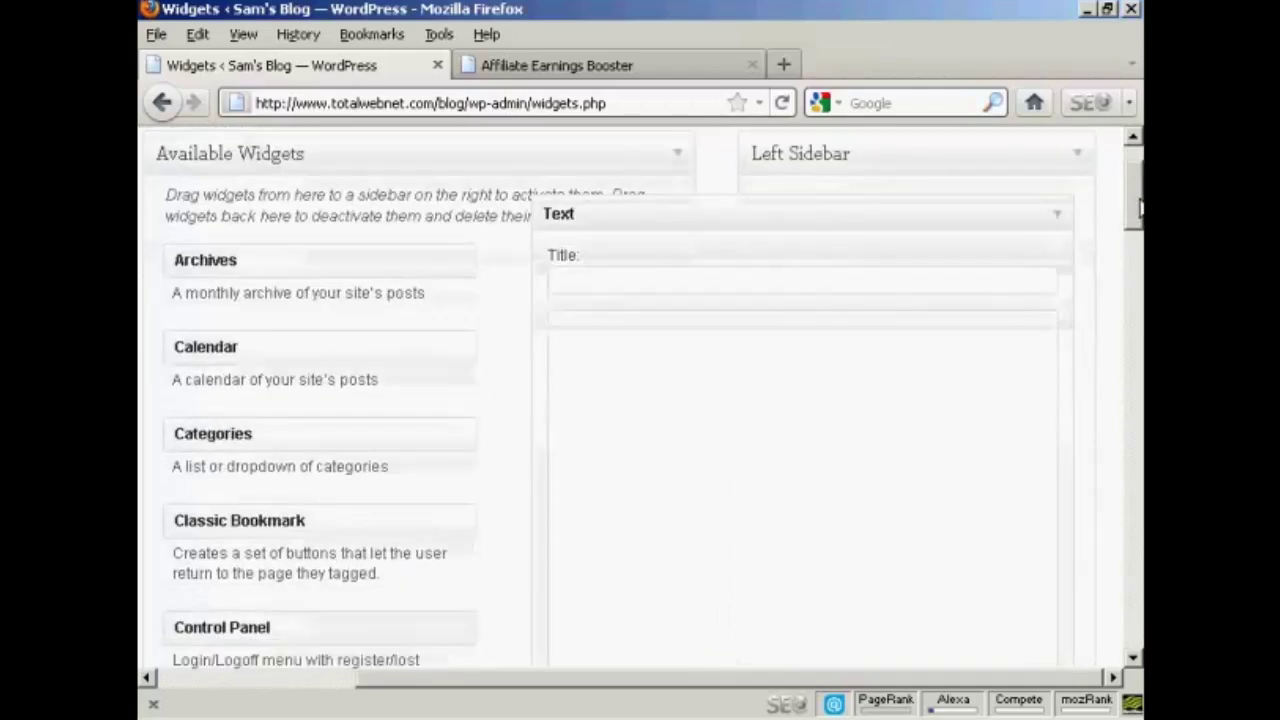
pyautogui.click(563, 325)
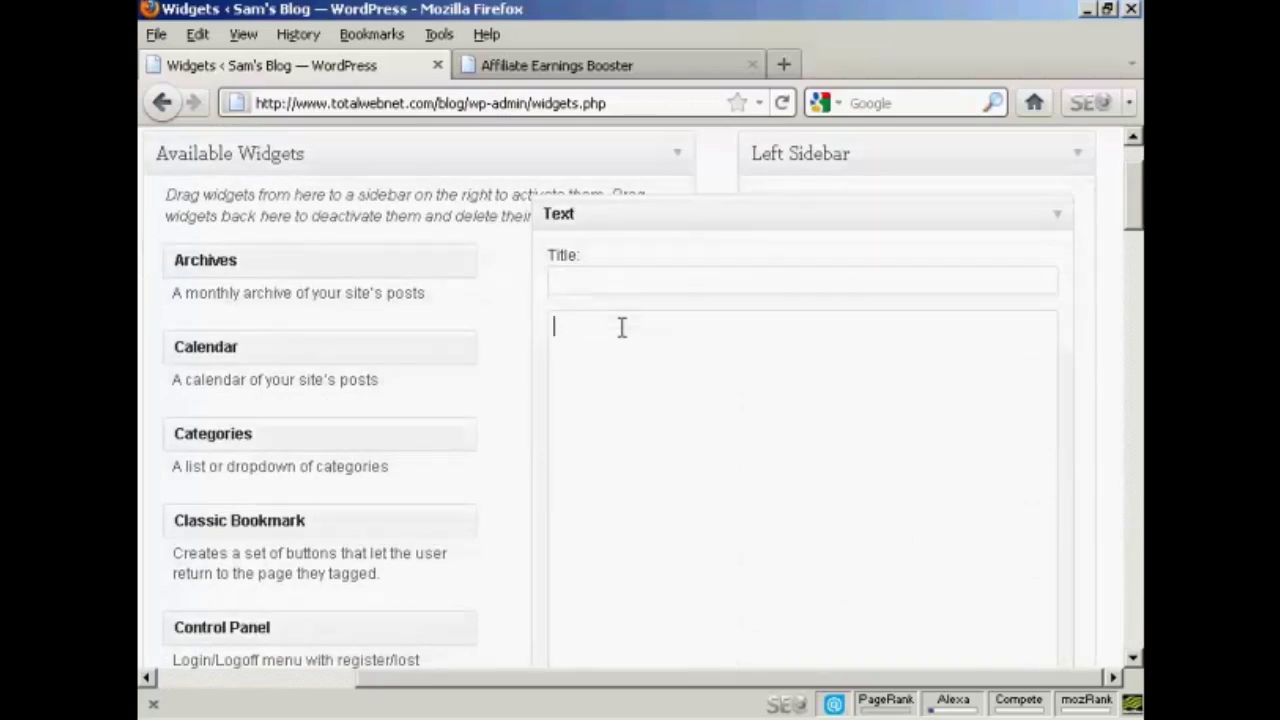
pyautogui.hotkey('ctrl', 'v')
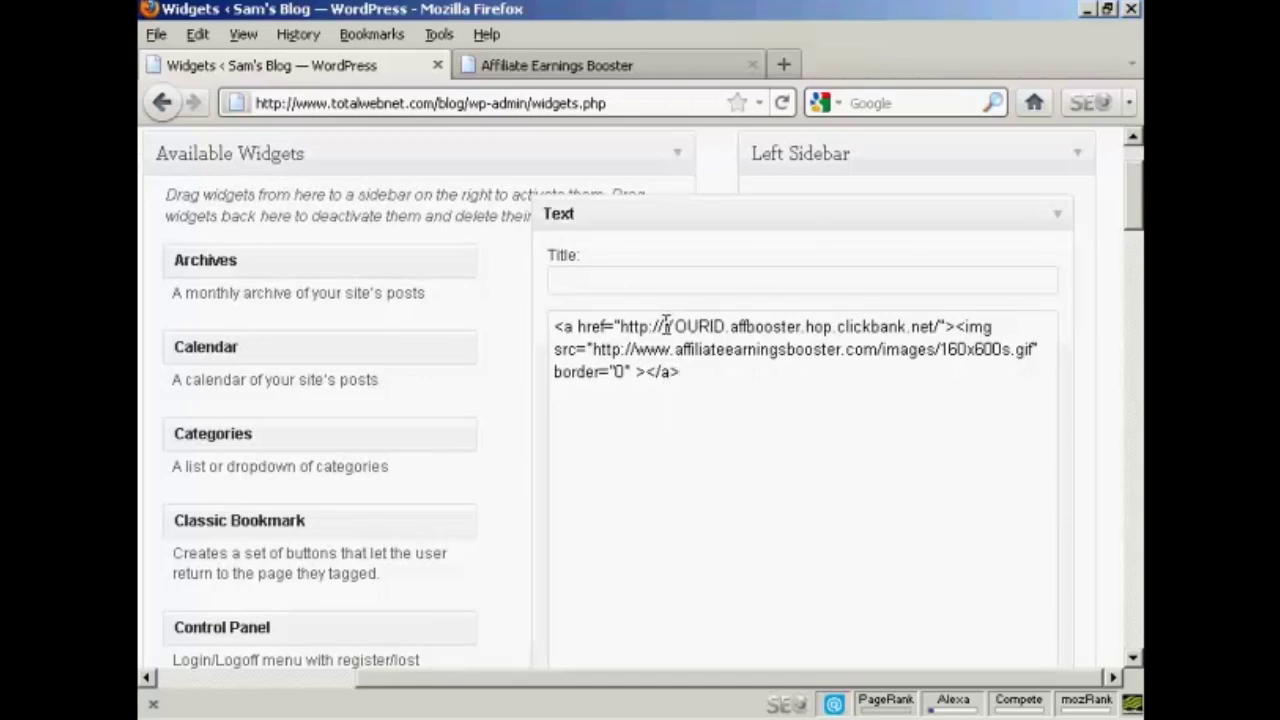
pyautogui.moveTo(663, 326); pyautogui.dragTo(727, 326)
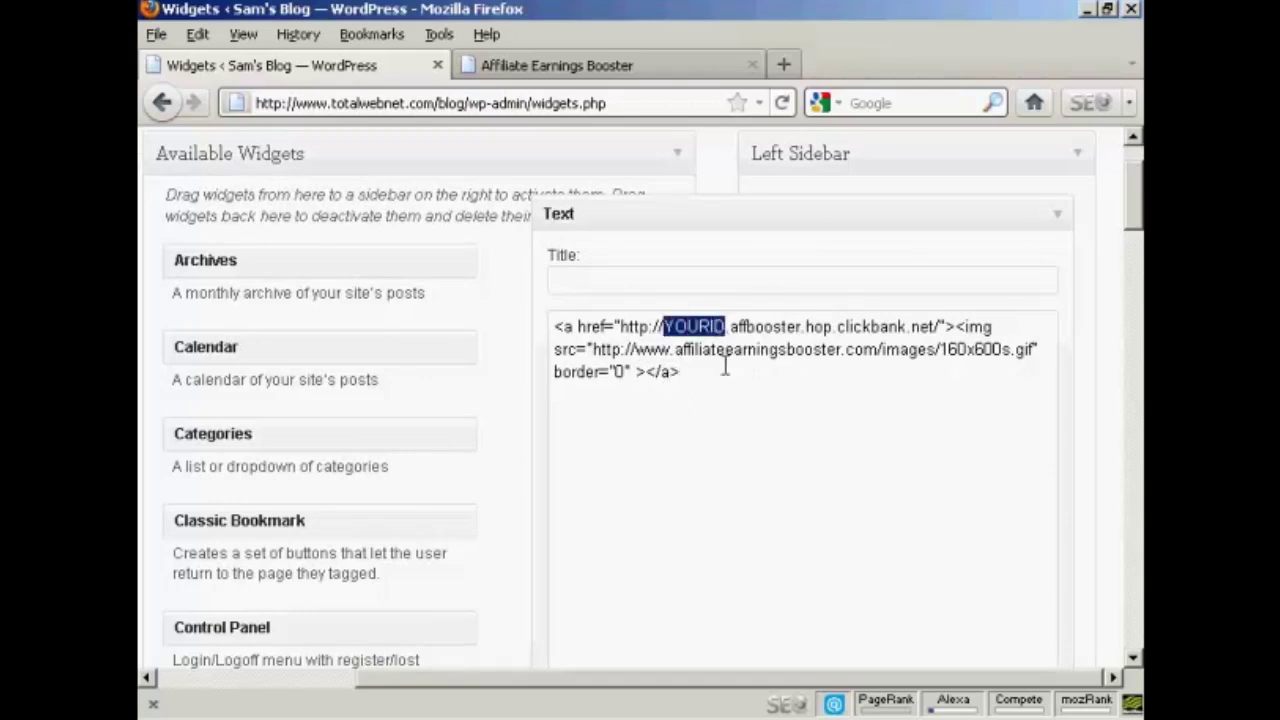
pyautogui.click(687, 373)
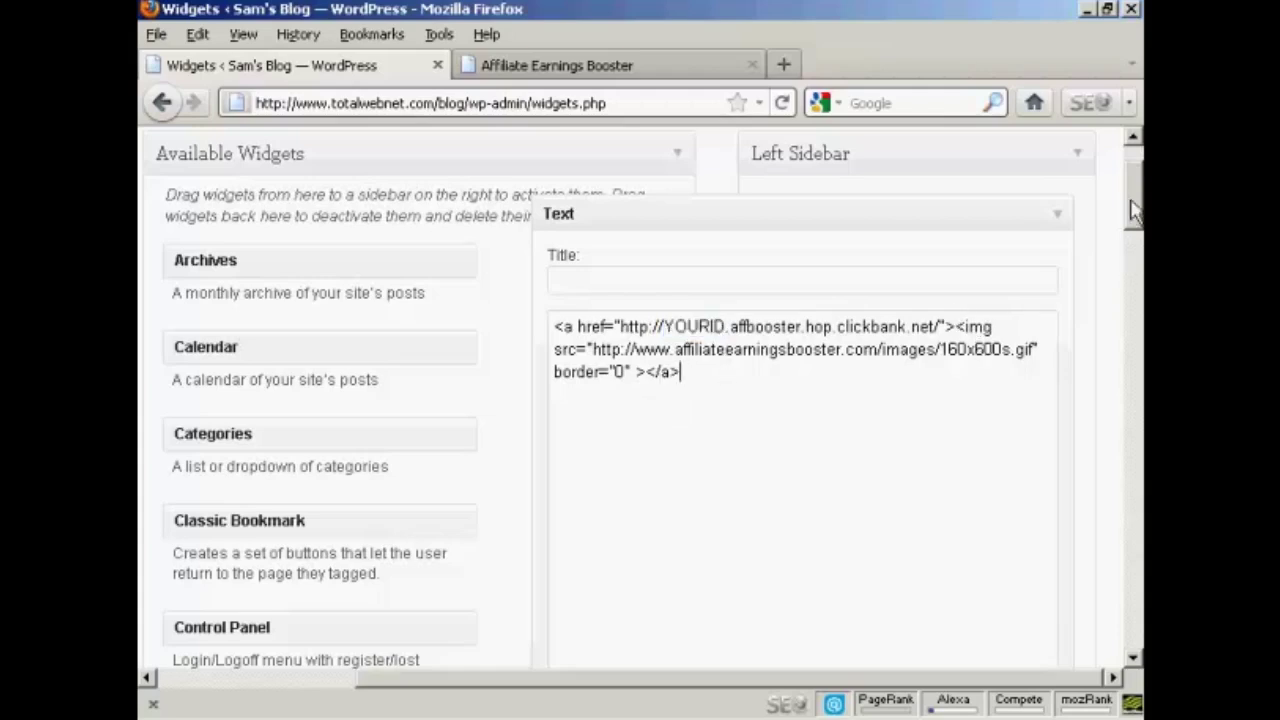
pyautogui.moveTo(1135, 214); pyautogui.dragTo(1134, 241)
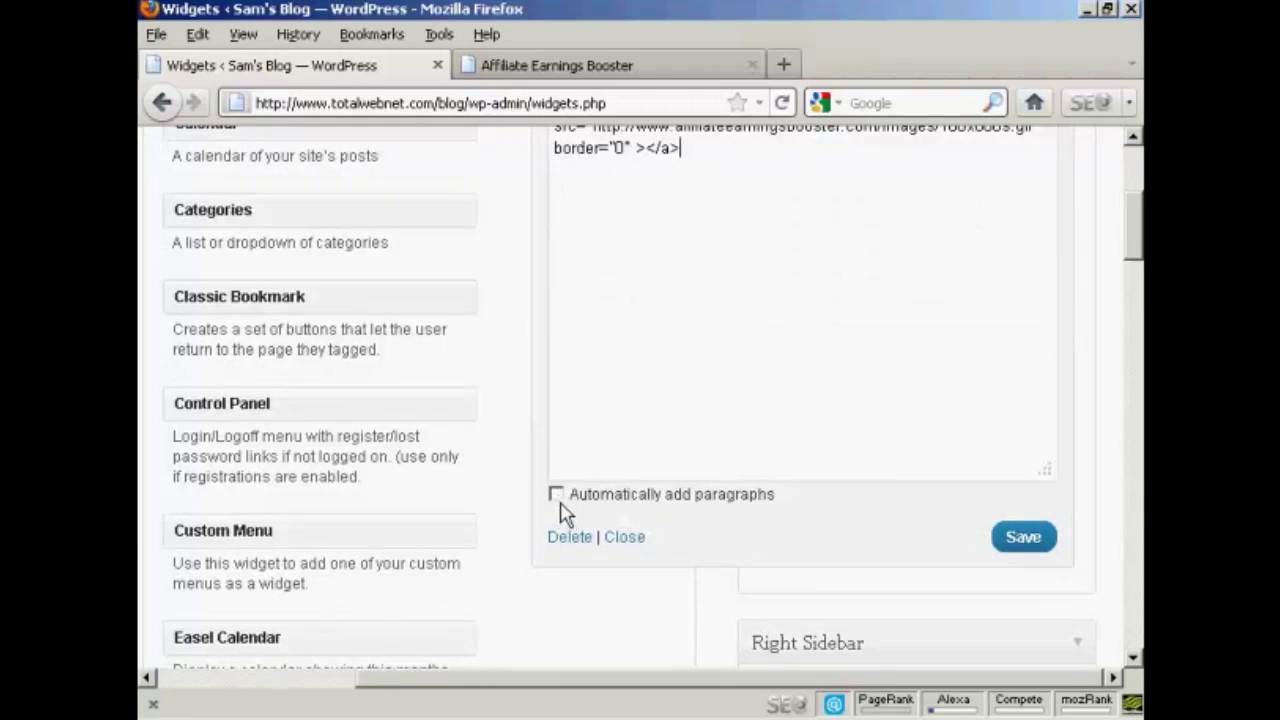
pyautogui.click(1022, 540)
pyautogui.moveTo(1136, 250); pyautogui.dragTo(1136, 204)
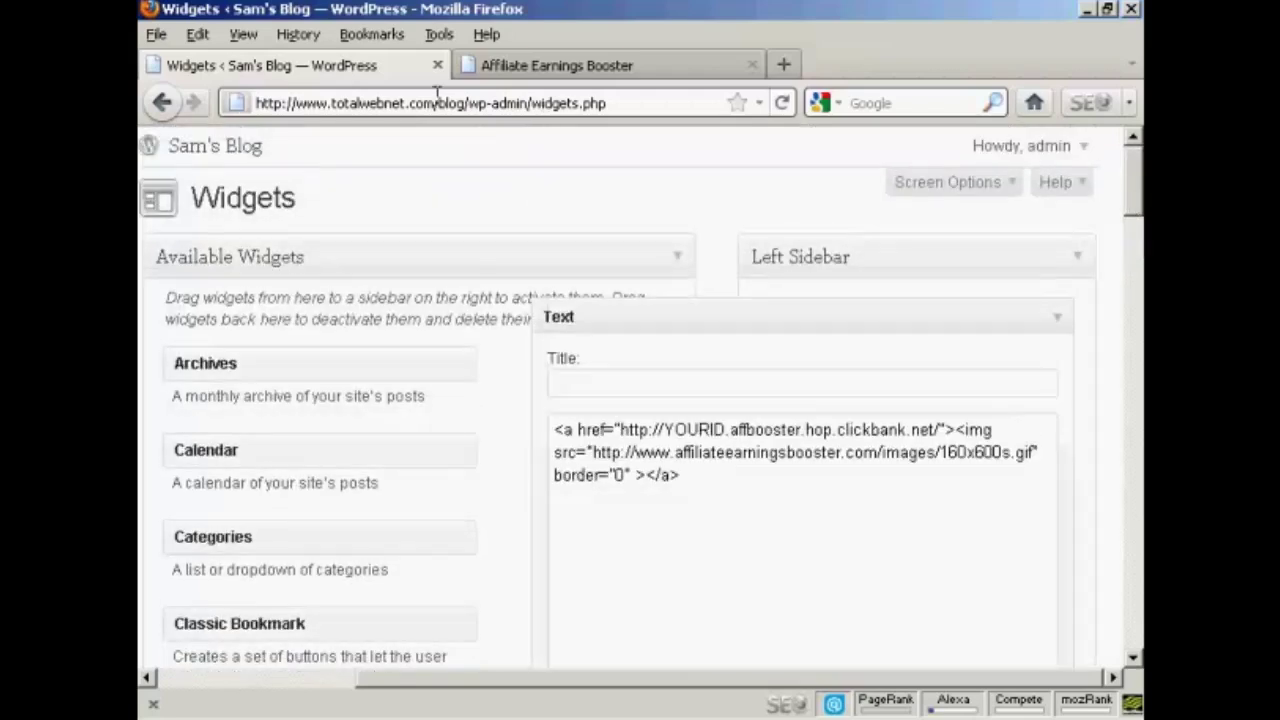
# Load the blog's front page by trimming the admin address back to /blog/.
pyautogui.click(467, 104)
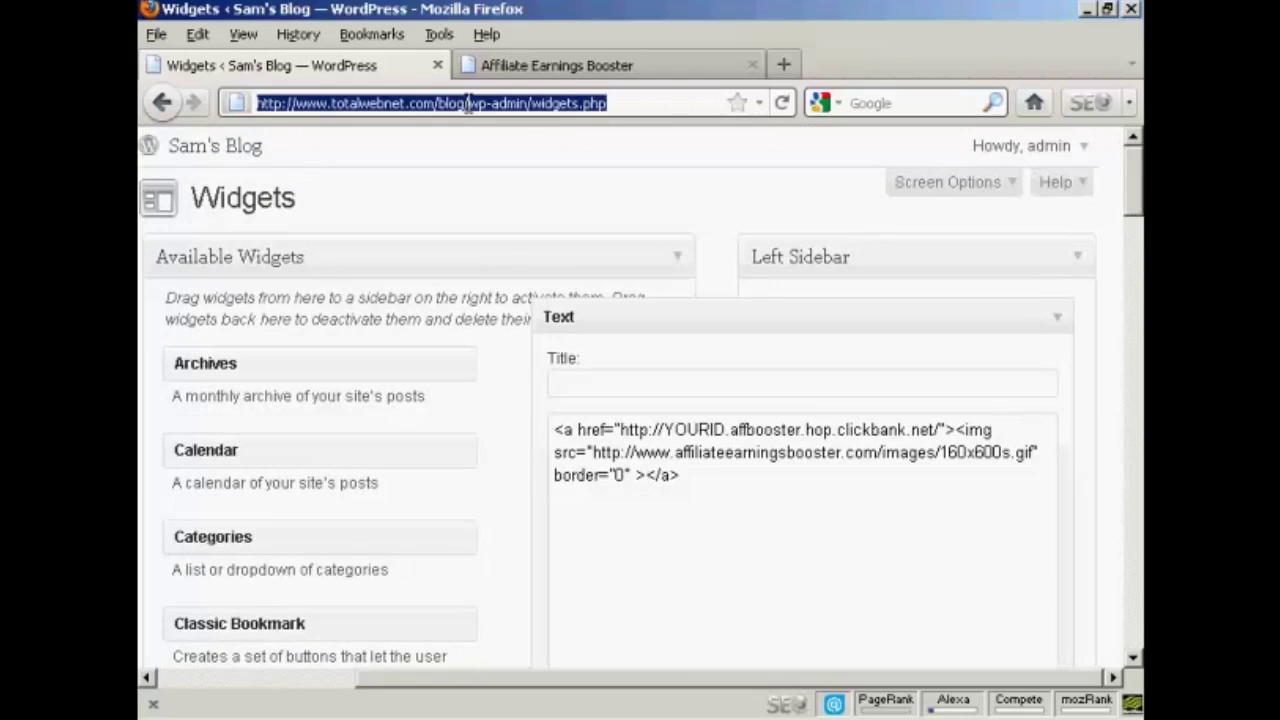
pyautogui.click(467, 104)
pyautogui.moveTo(467, 104); pyautogui.dragTo(643, 103)
pyautogui.press('Delete')
pyautogui.press('Return')
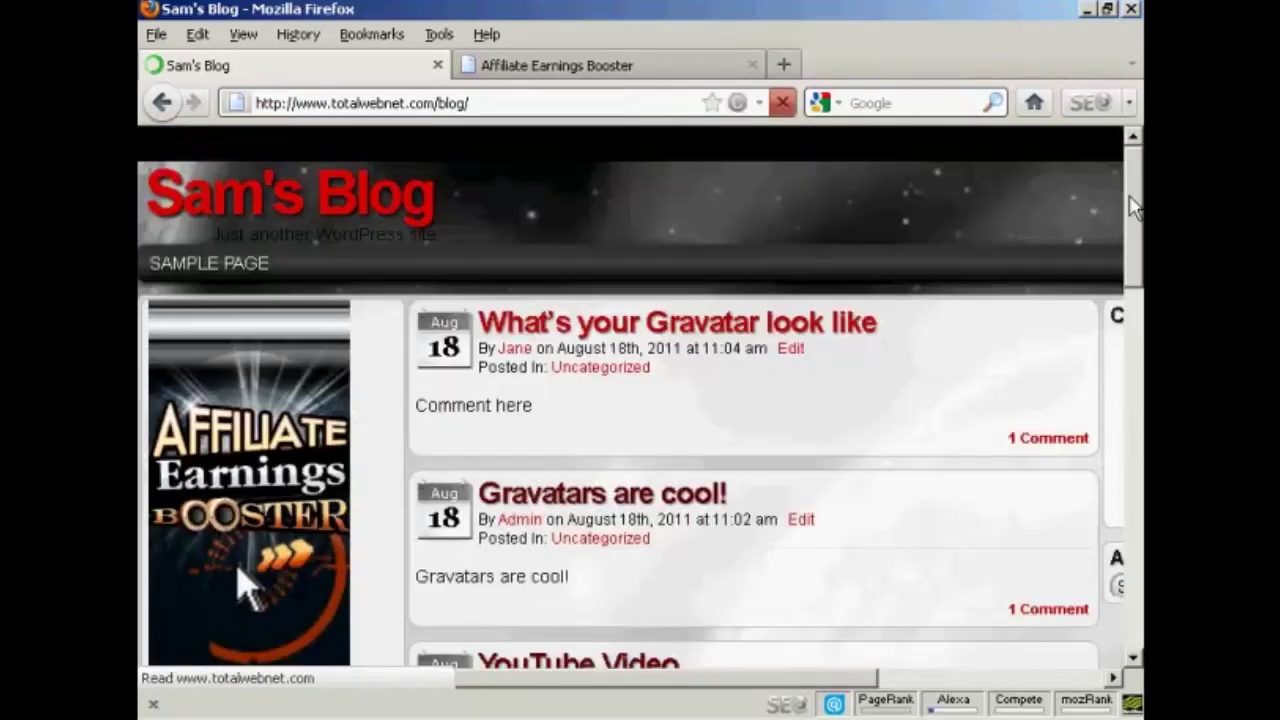
# Scroll the front page to check the Affiliate Earnings Booster banner in the left sidebar.
pyautogui.moveTo(1133, 210); pyautogui.dragTo(1138, 225)
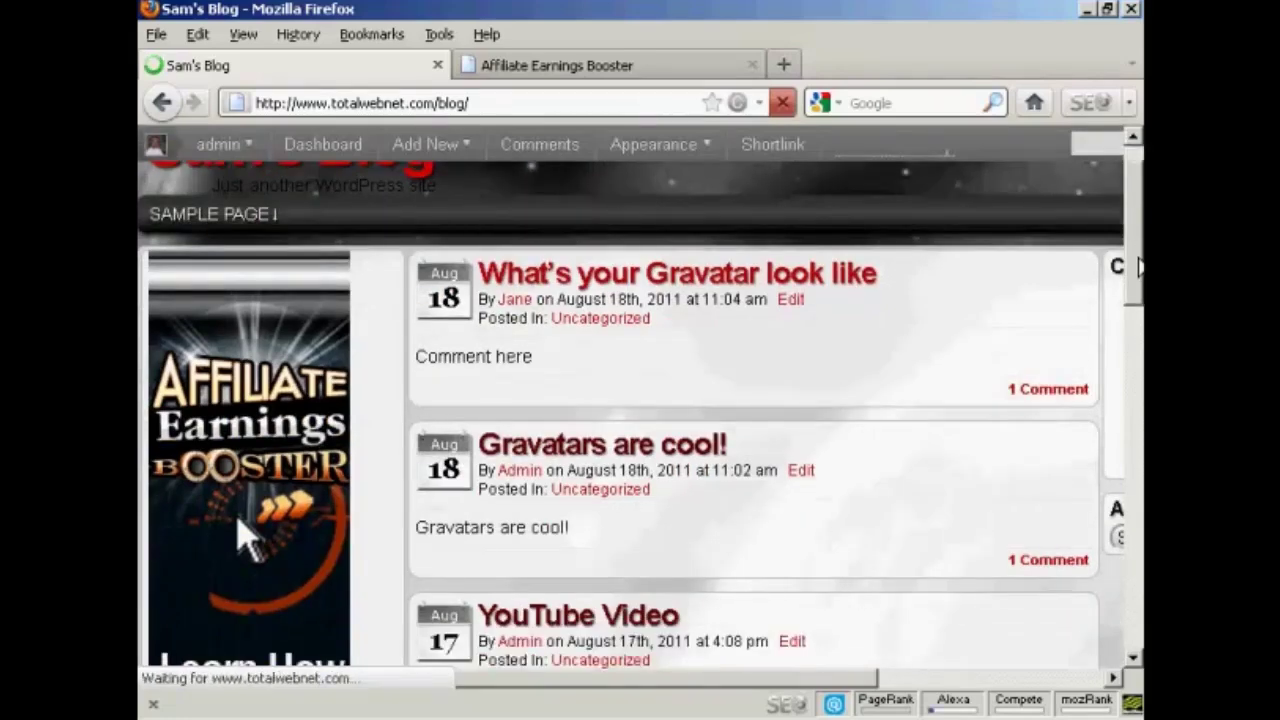
pyautogui.scroll(-3, 1137, 257)
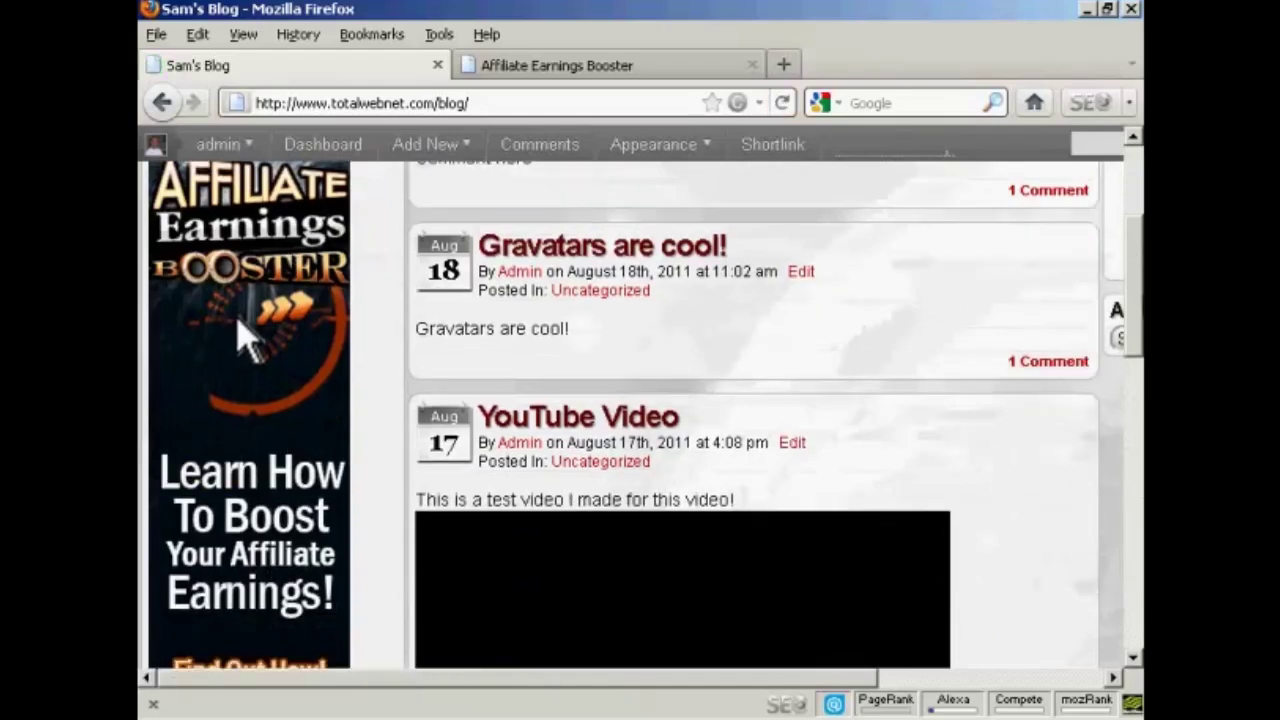
pyautogui.scroll(-2, 650, 415)
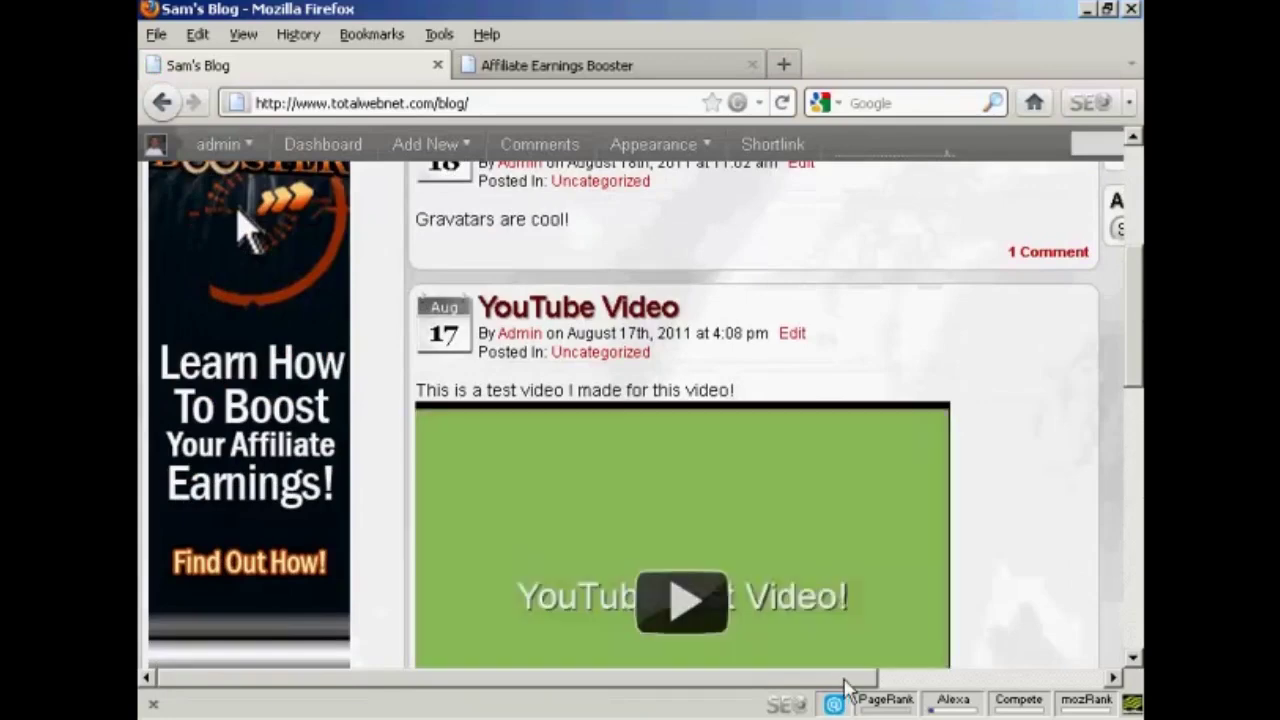
pyautogui.moveTo(844, 679); pyautogui.dragTo(1087, 677)
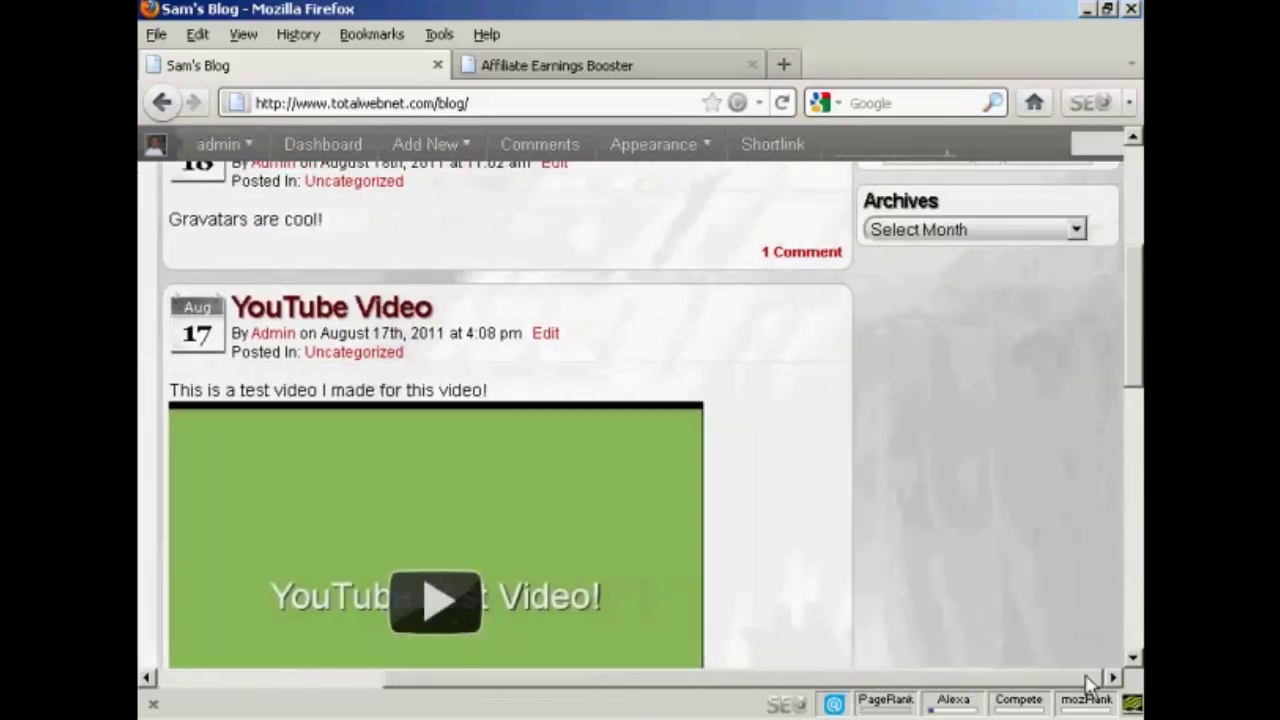
pyautogui.scroll(1, 1135, 330)
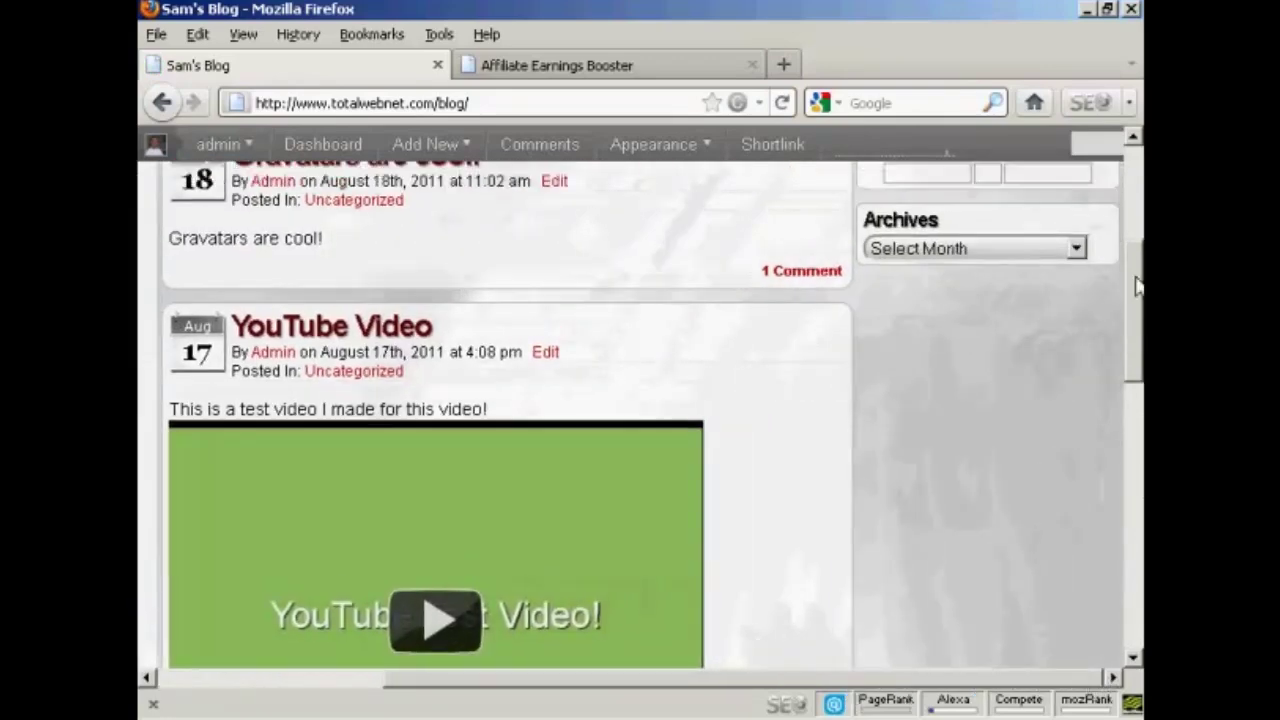
pyautogui.scroll(6, 1137, 270)
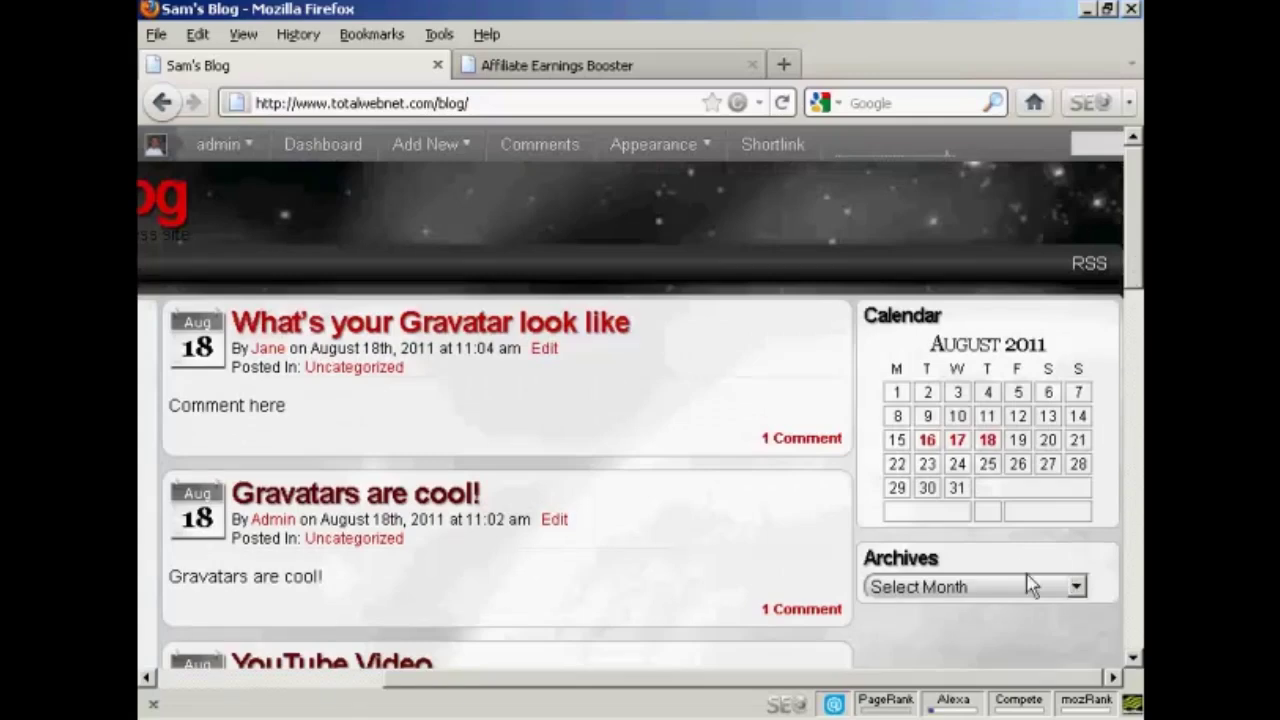
pyautogui.moveTo(1069, 682); pyautogui.dragTo(832, 690)
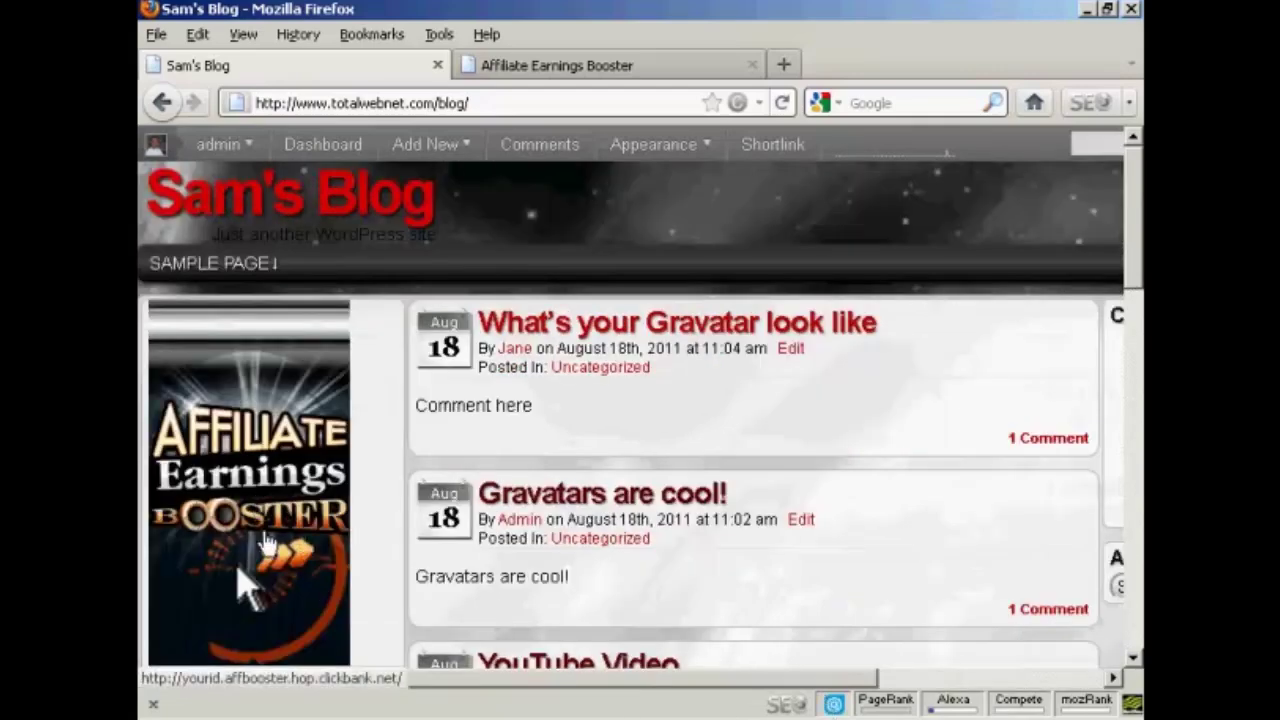
# Follow the sidebar skyscraper banner to the Affiliate Earnings Booster hop link.
pyautogui.click(268, 543)
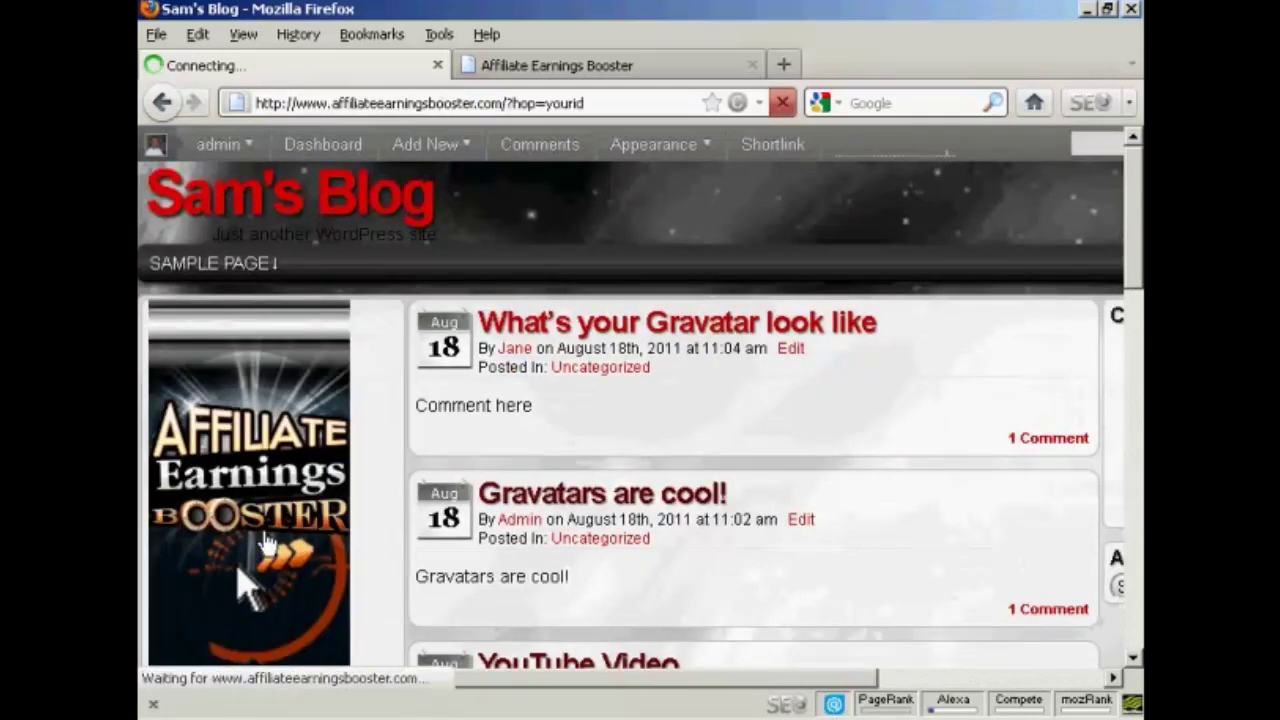